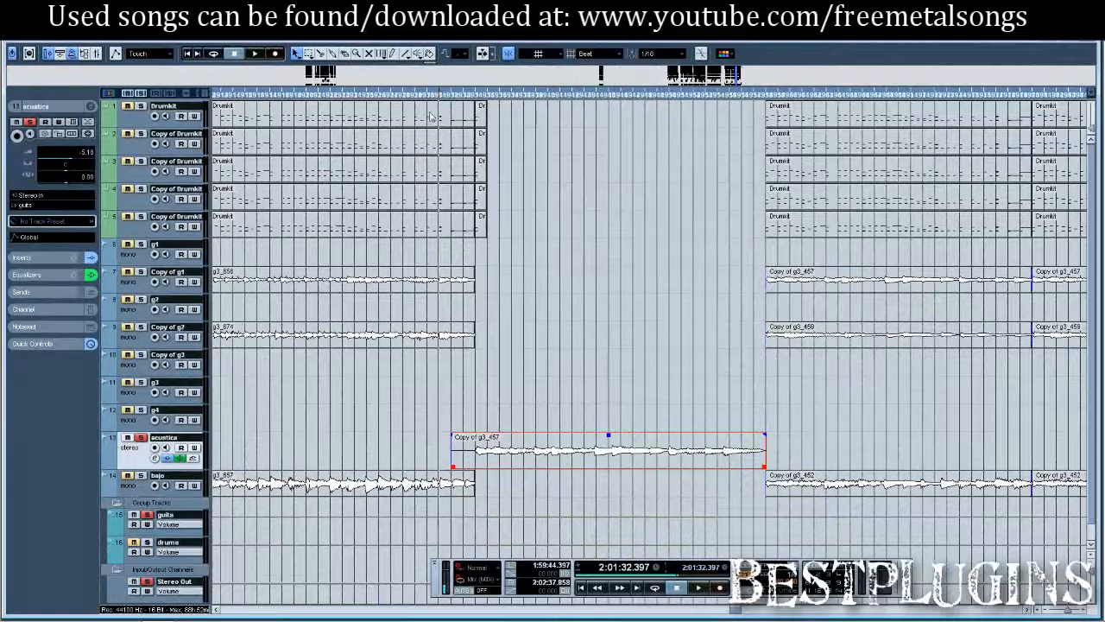
- Split the Copy of g3_457 event on the acustica track at the beats where the loop starts and ends, auditioning it with a Beat grid
{"action": "left_click", "coordinate": [321, 53]}
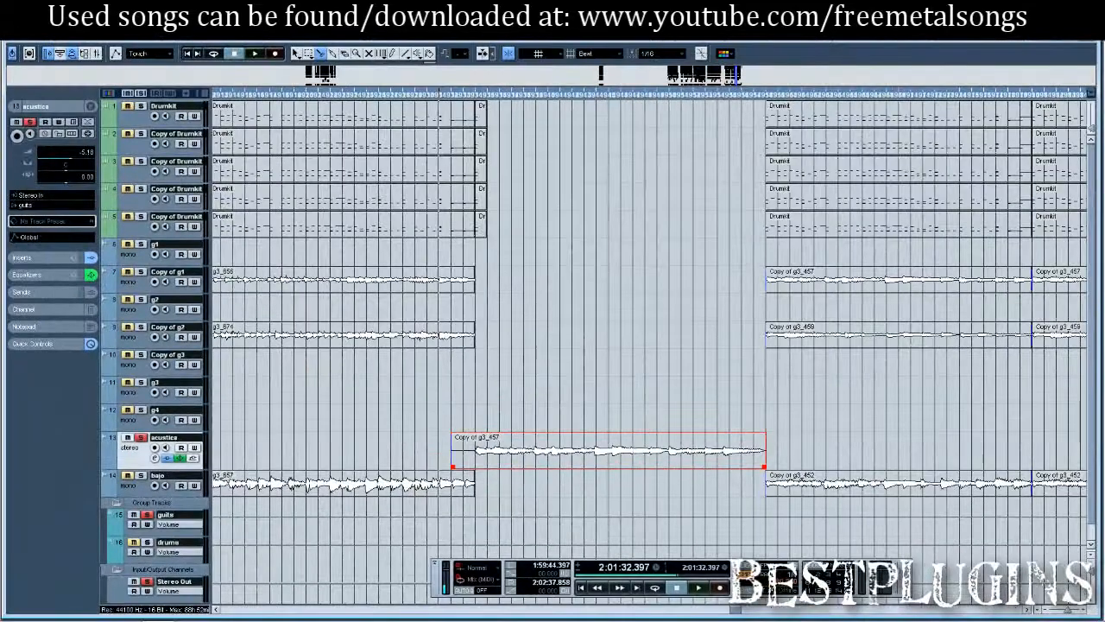
{"action": "left_click", "coordinate": [610, 59]}
{"action": "left_click", "coordinate": [616, 91]}
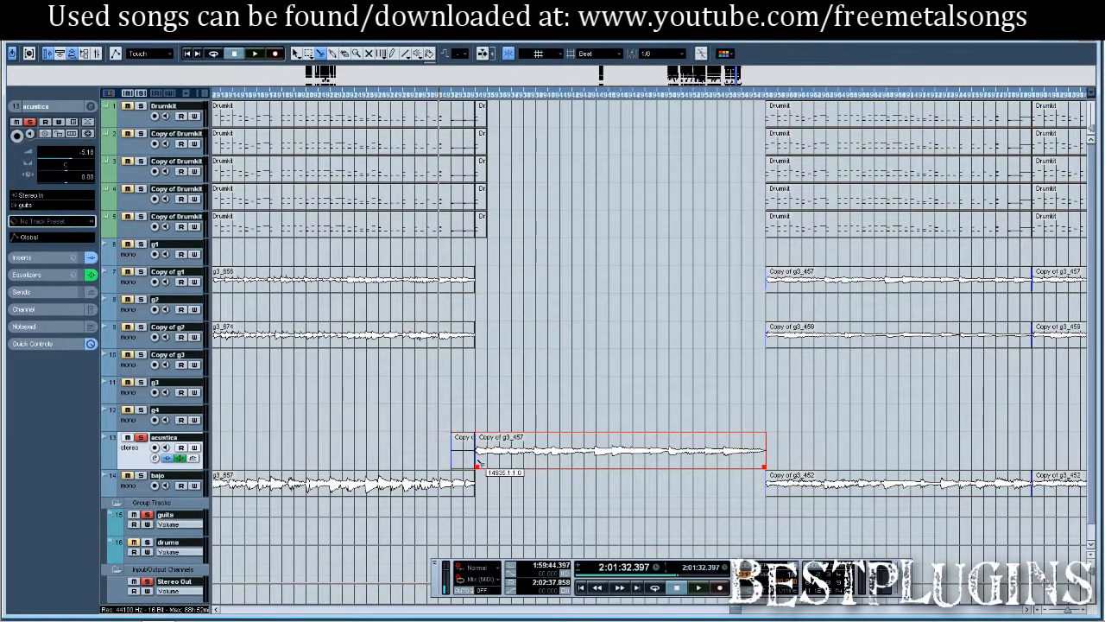
{"action": "key", "text": "l"}
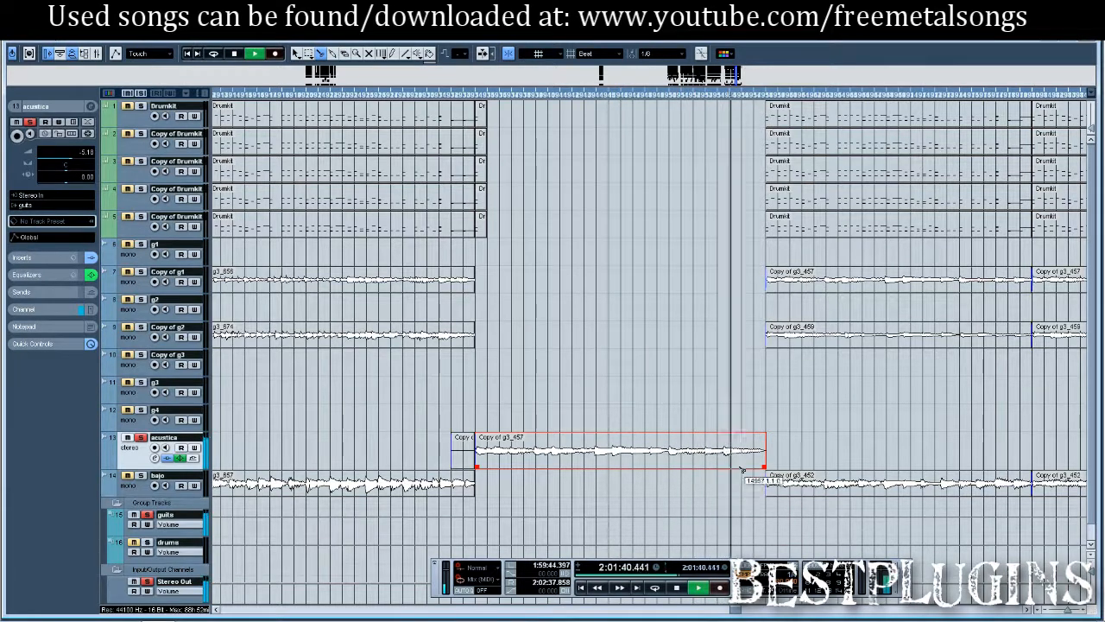
{"action": "key", "text": "space"}
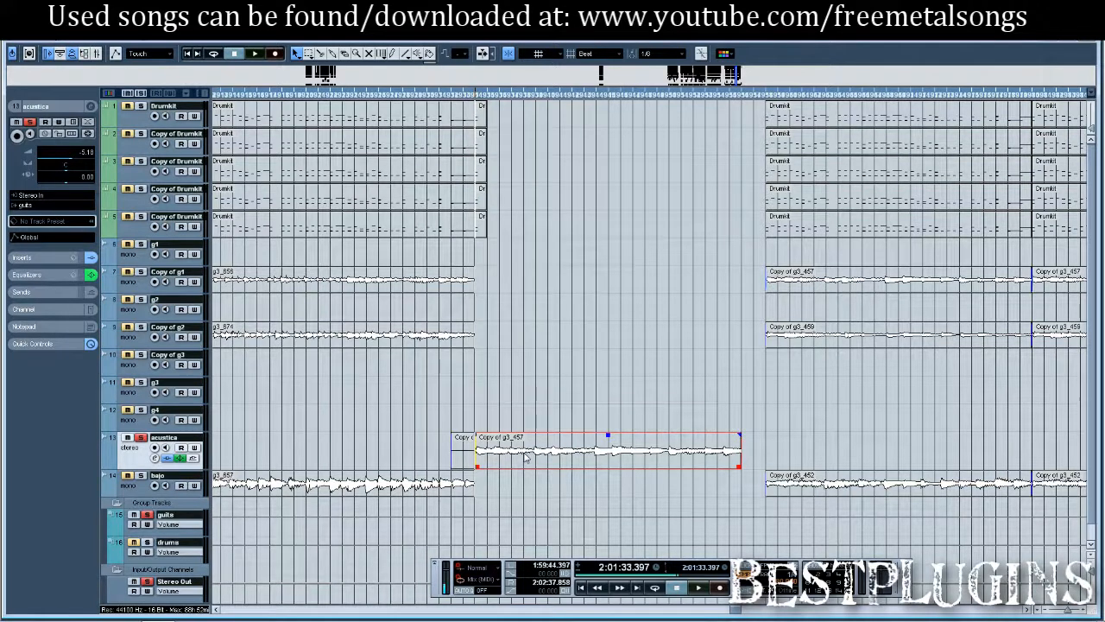
- Duplicate the trimmed acustica loop directly after itself and play back across the join
{"action": "left_click_drag", "start_coordinate": [545, 462], "coordinate": [782, 464]}
{"action": "key", "text": "space"}
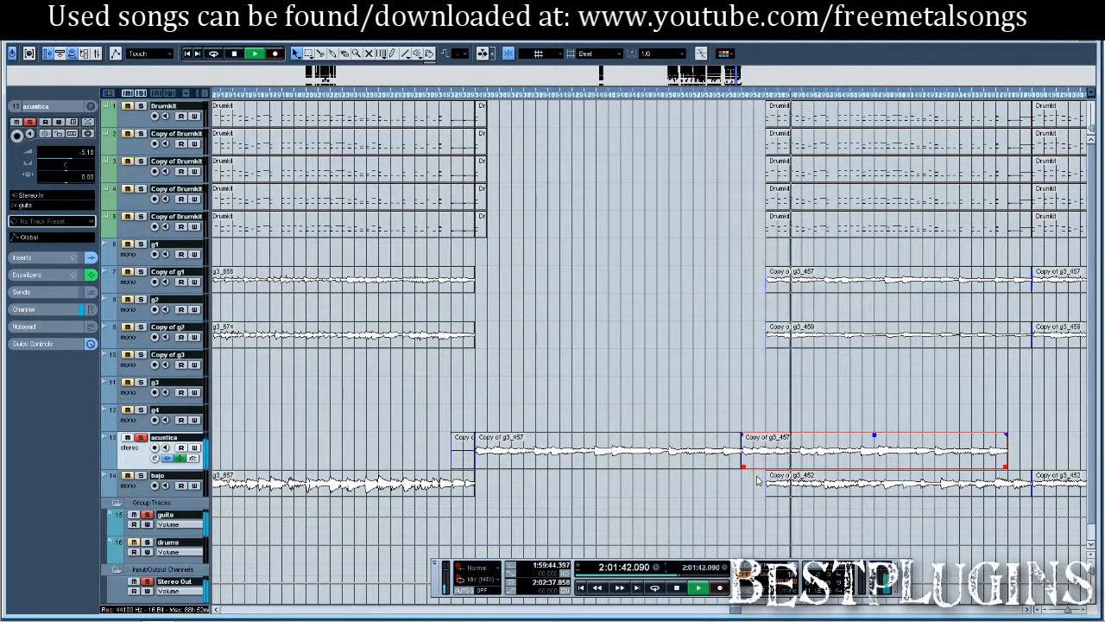
{"action": "key", "text": "space"}
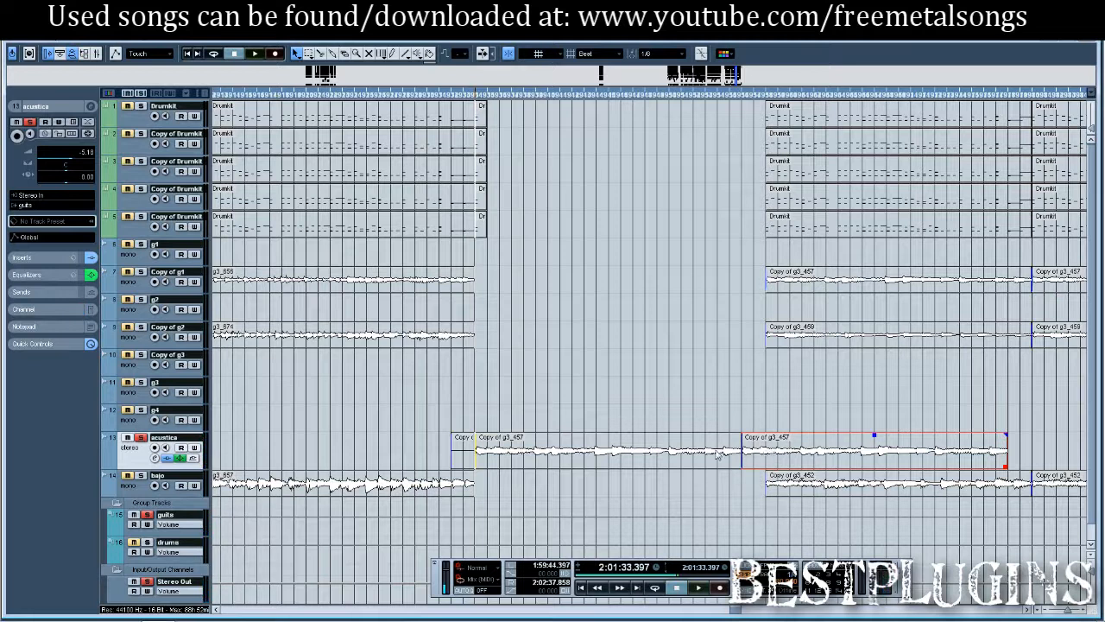
{"action": "key", "text": "space"}
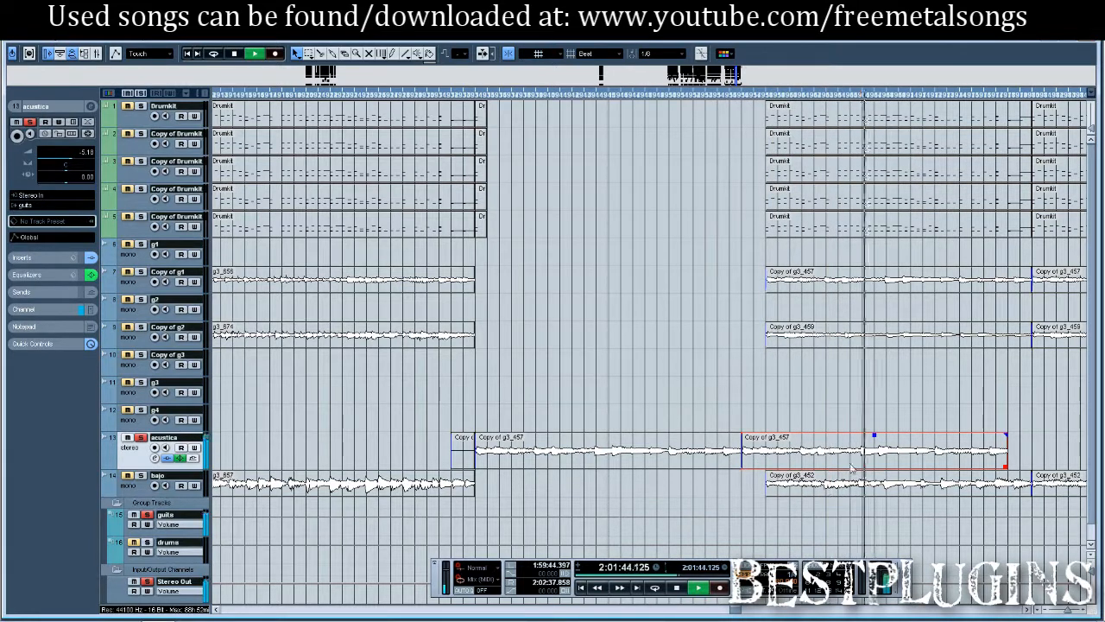
{"action": "key", "text": "space"}
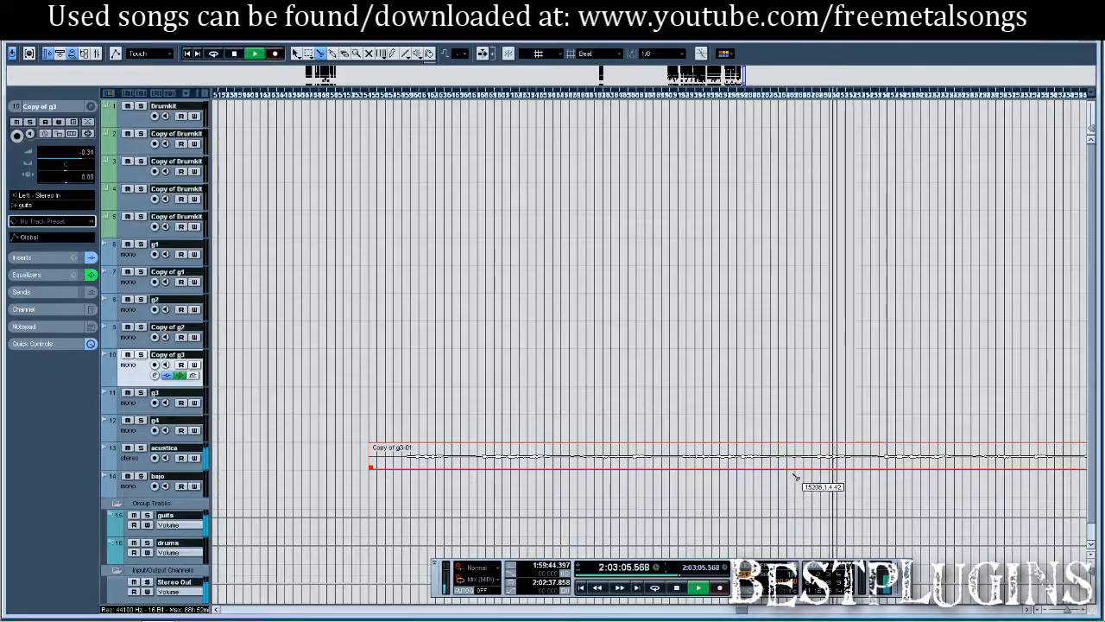
- Stop playback and split the Copy of g3-01 event on the acustica track at about 15208.1.3.61
{"action": "key", "text": "space"}
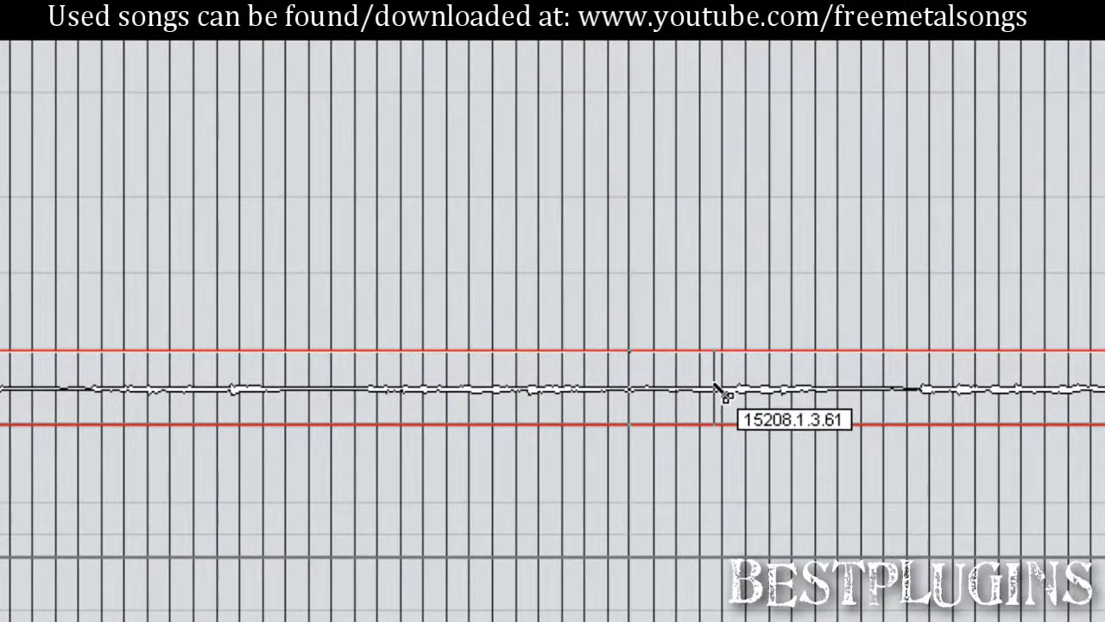
{"action": "left_click", "coordinate": [714, 390]}
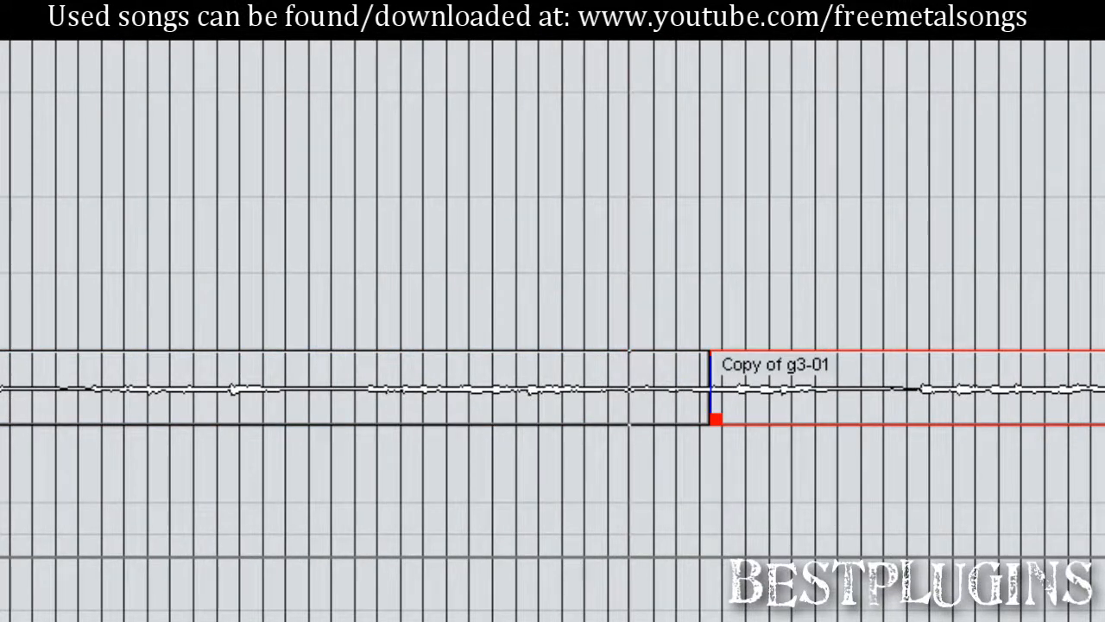
{"action": "key", "text": "ctrl+Right"}
{"action": "key", "text": "ctrl+Left"}
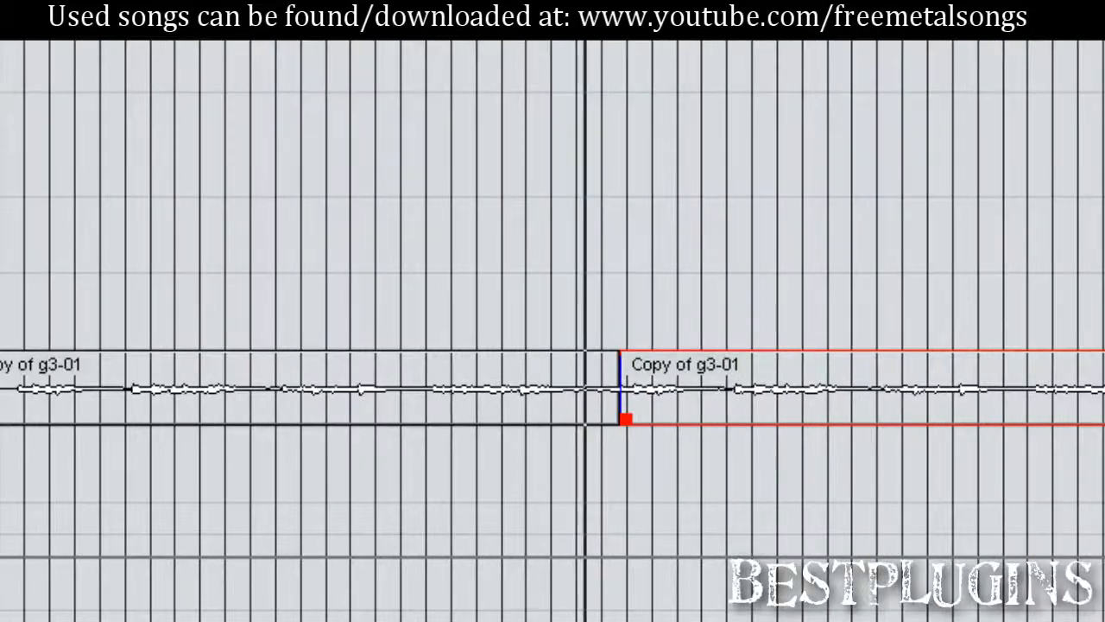
- Raise the volume of both Copy of g3-01 events together to enlarge their waveforms
{"action": "left_click_drag", "start_coordinate": [745, 483], "coordinate": [522, 383]}
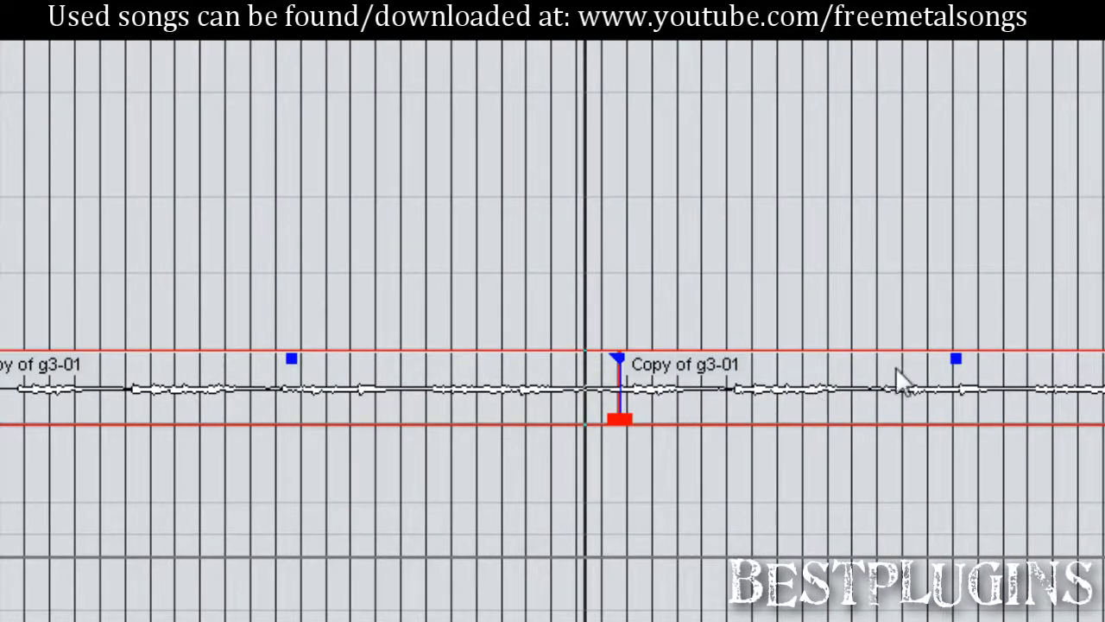
{"action": "left_click_drag", "start_coordinate": [957, 361], "coordinate": [959, 26]}
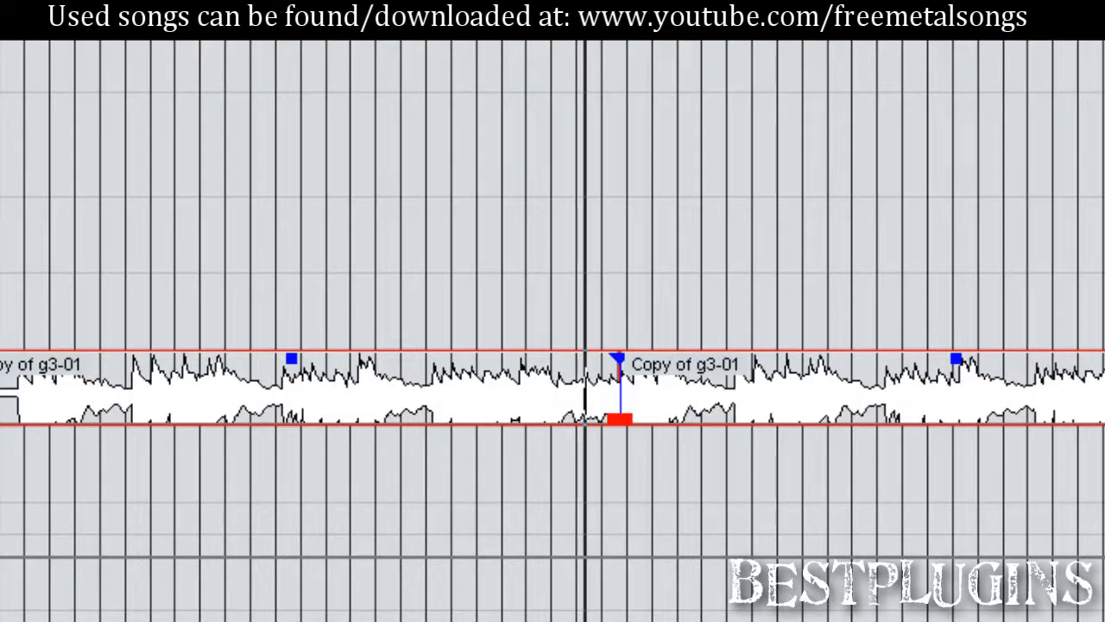
{"action": "key", "text": "ctrl+z"}
- Trim the end of the Copy of g3-01 loop precisely and delete the leftover event behind it
{"action": "key", "text": "ctrl+Right"}
{"action": "key", "text": "ctrl+Right"}
{"action": "left_click", "coordinate": [524, 421]}
{"action": "left_click_drag", "start_coordinate": [503, 421], "coordinate": [533, 436]}
{"action": "left_click", "coordinate": [544, 419]}
{"action": "key", "text": "Delete"}
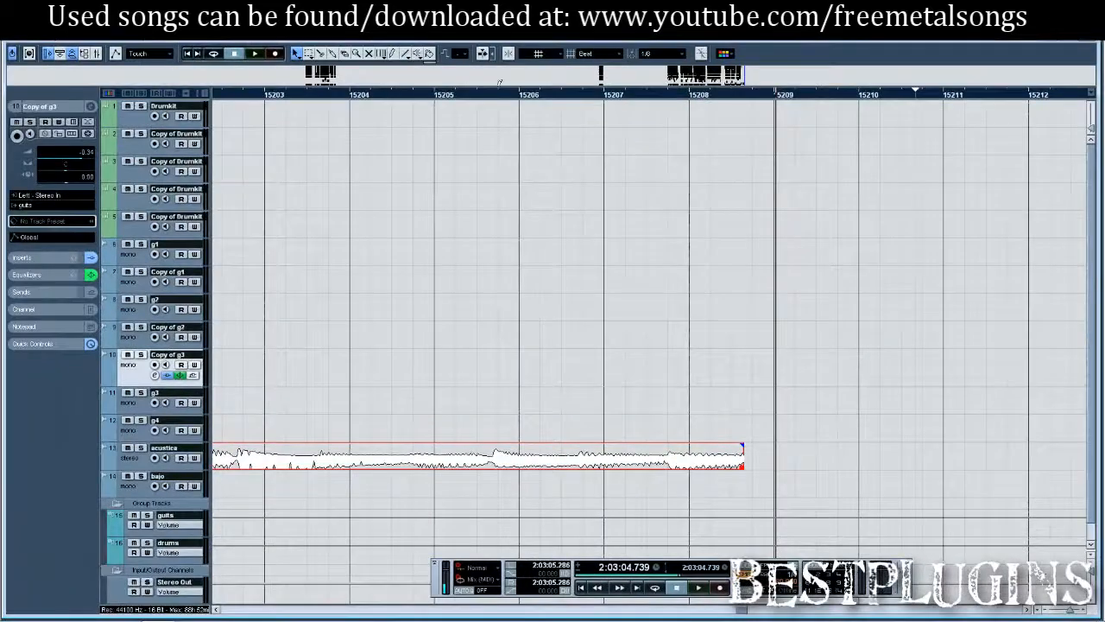
- Trim the silence before the first note of the Copy of g3-01 event, moving its start to 15160.1.3.46
{"action": "left_click_drag", "start_coordinate": [488, 98], "coordinate": [487, 82]}
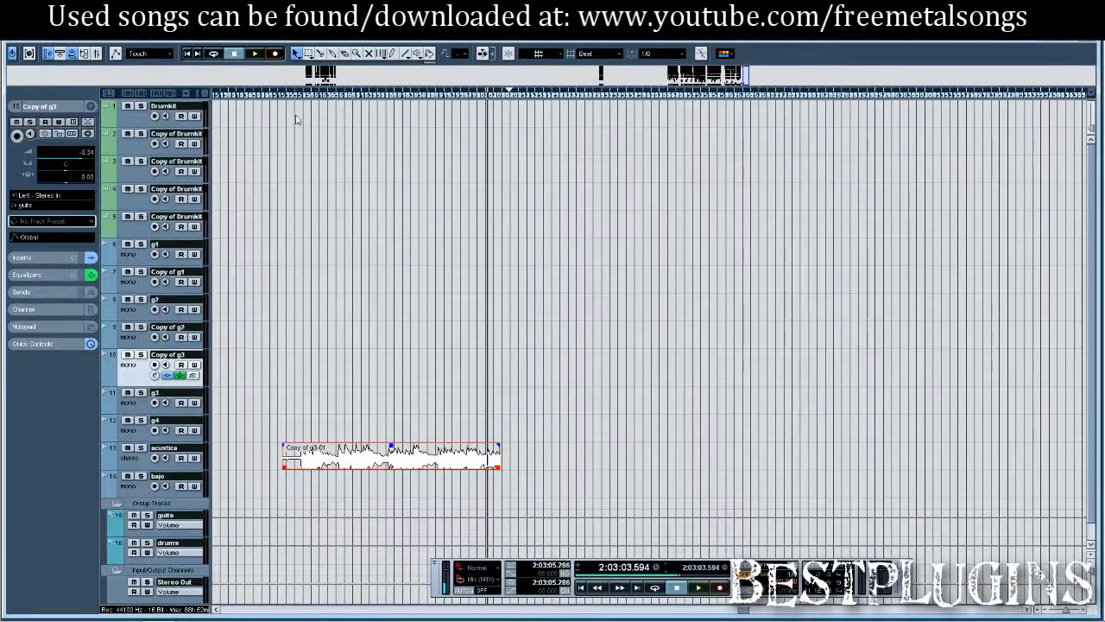
{"action": "left_click_drag", "start_coordinate": [290, 99], "coordinate": [280, 341]}
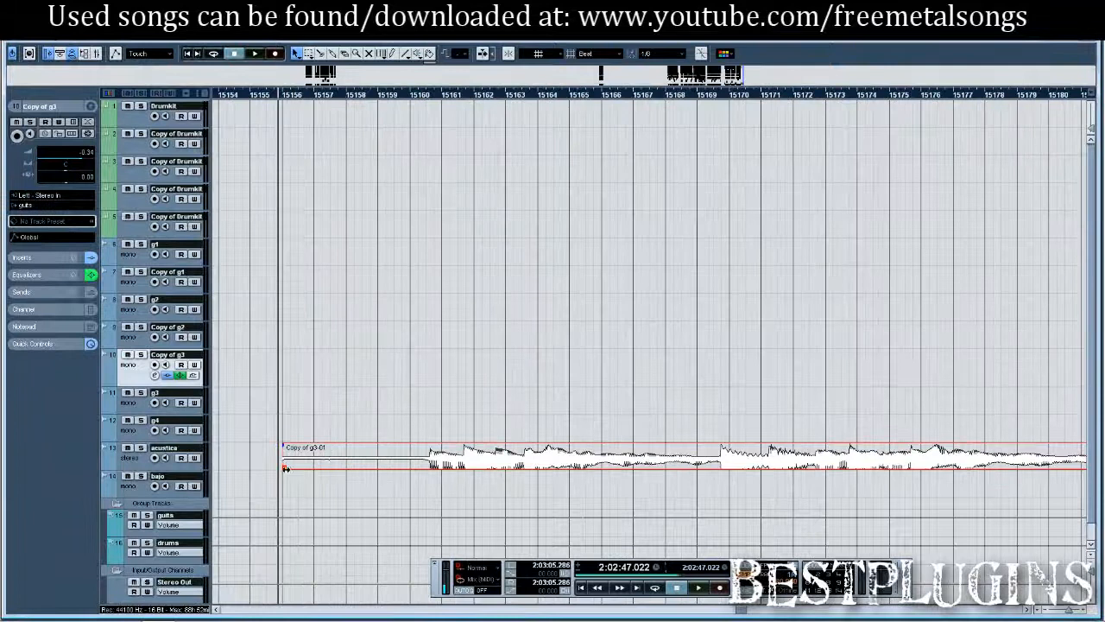
{"action": "left_click_drag", "start_coordinate": [375, 469], "coordinate": [427, 469]}
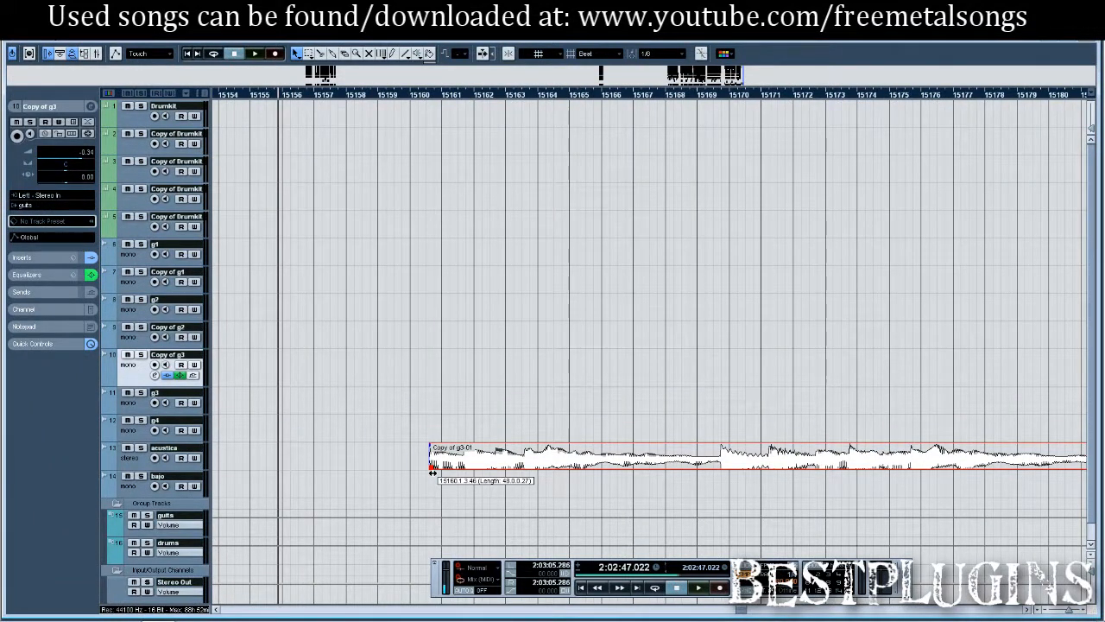
- Duplicate the trimmed Copy of g3-01 event on the acustica track, placing the copy just behind the original
{"action": "left_click", "coordinate": [563, 95]}
{"action": "key", "text": "g"}
{"action": "key", "text": "g"}
{"action": "key", "text": "g"}
{"action": "key", "text": "g"}
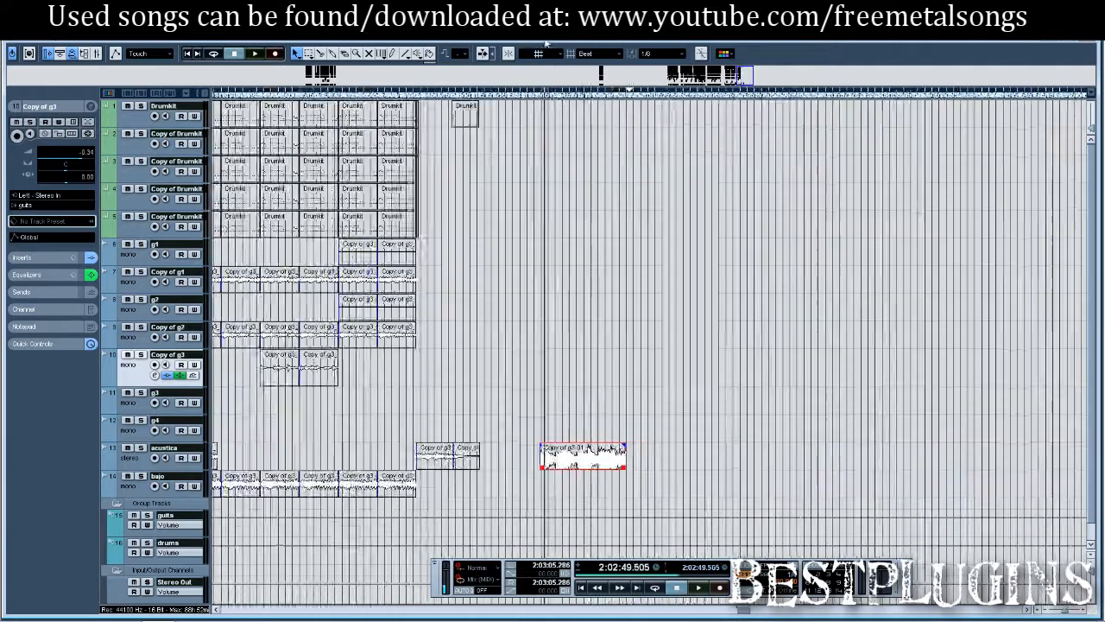
{"action": "left_click", "coordinate": [580, 95]}
{"action": "key", "text": "h"}
{"action": "key", "text": "h"}
{"action": "key", "text": "h"}
{"action": "key", "text": "h"}
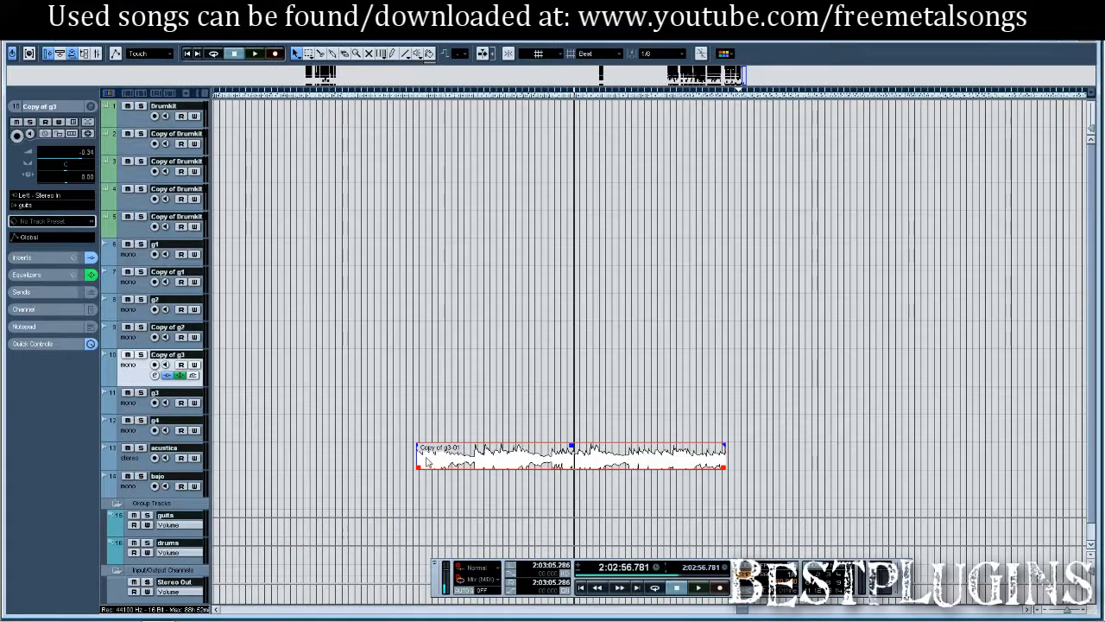
{"action": "left_click_drag", "start_coordinate": [425, 463], "coordinate": [745, 464]}
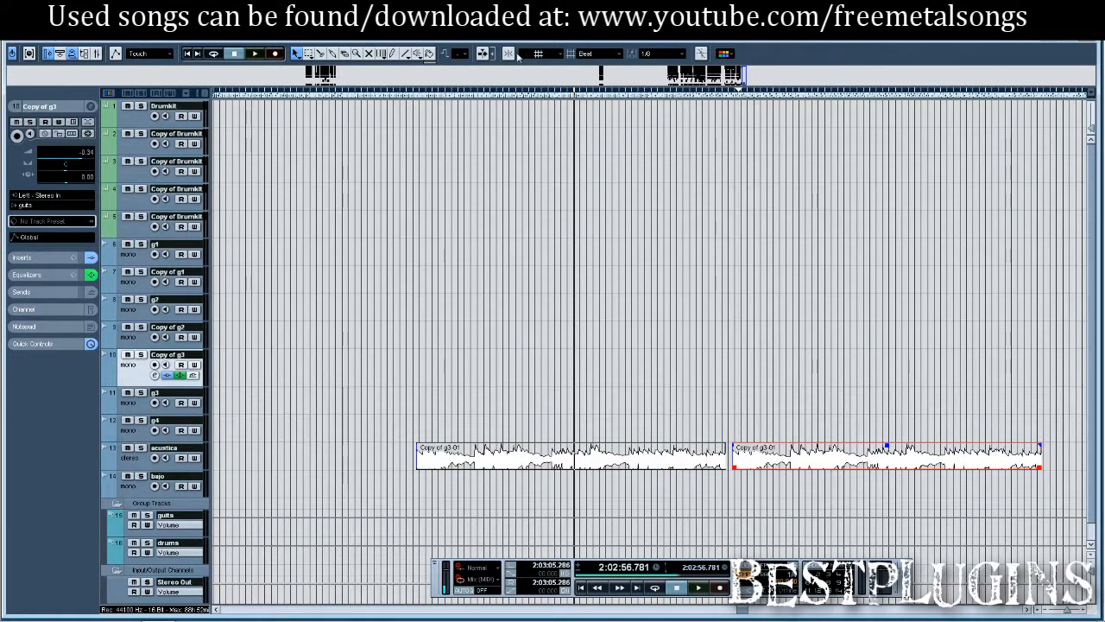
- Enable snapping to events and move the copy flush against the end of the original event
{"action": "left_click", "coordinate": [550, 55]}
{"action": "left_click", "coordinate": [558, 93]}
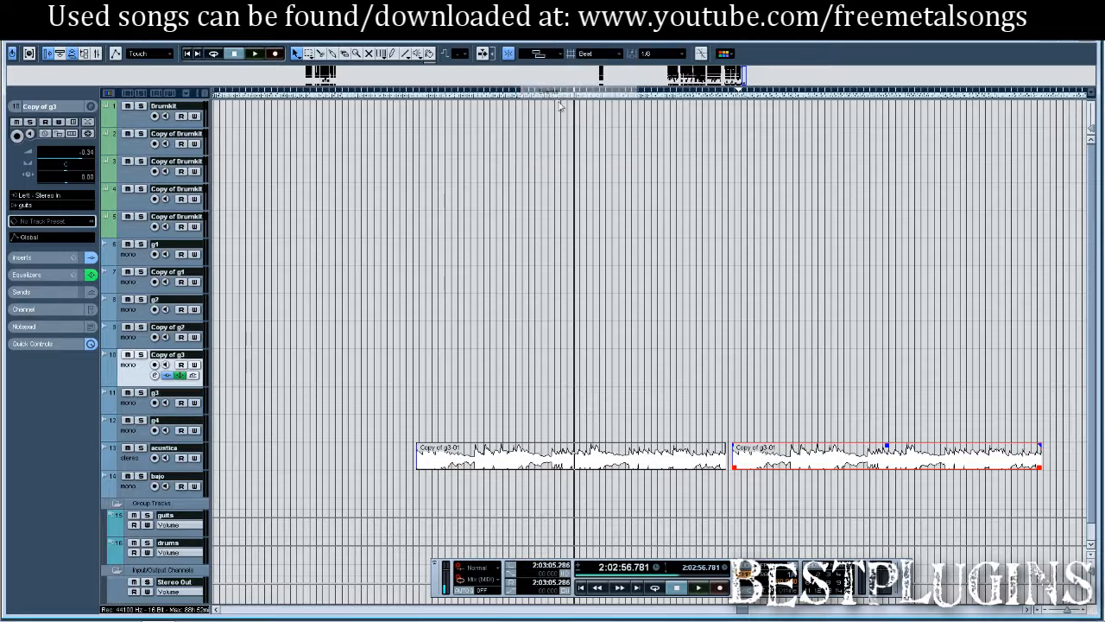
{"action": "left_click_drag", "start_coordinate": [825, 463], "coordinate": [826, 469]}
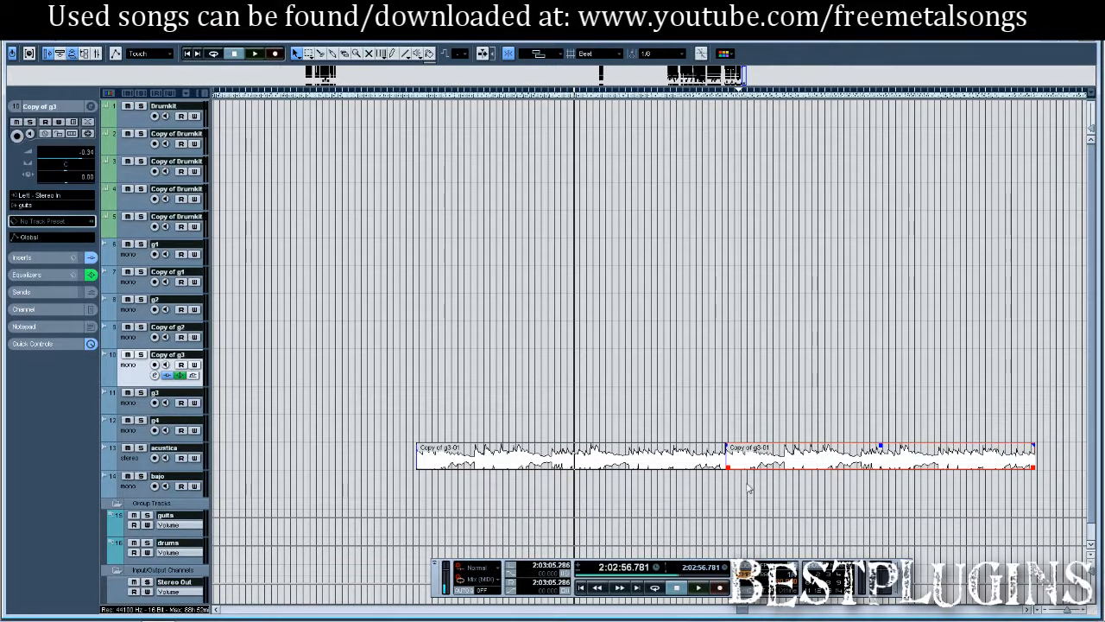
{"action": "left_click_drag", "start_coordinate": [723, 477], "coordinate": [730, 466]}
- Select both Copy of g3-01 events and lower their volume to 0.00 dB
{"action": "left_click_drag", "start_coordinate": [693, 457], "coordinate": [693, 457]}
{"action": "left_click_drag", "start_coordinate": [879, 447], "coordinate": [880, 535]}
{"action": "left_click_drag", "start_coordinate": [880, 447], "coordinate": [882, 565]}
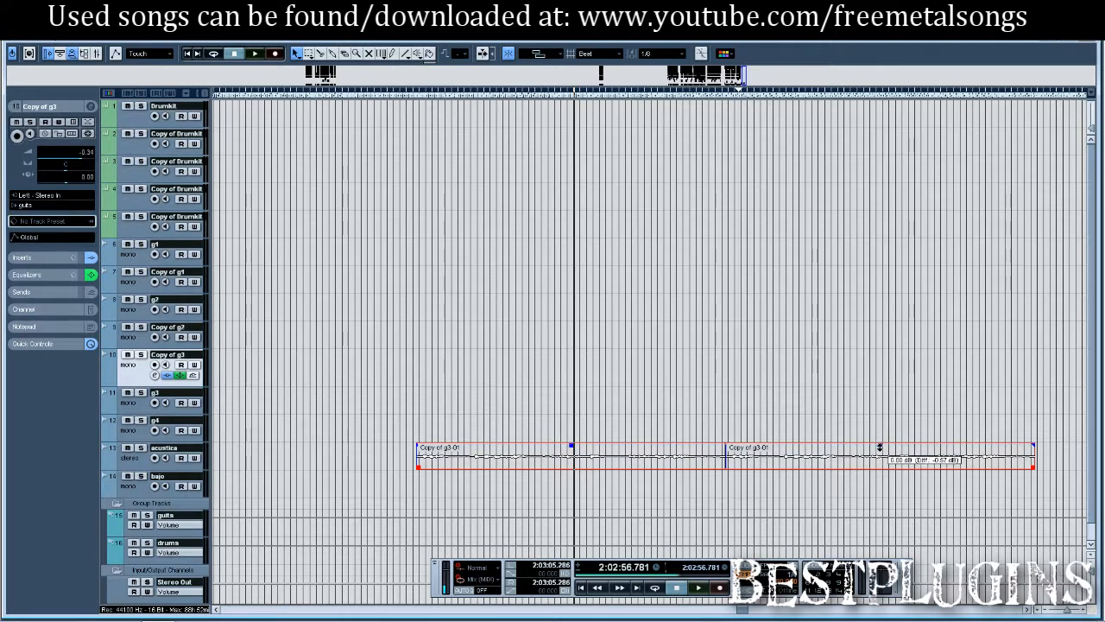
- Audition the beginning of the first Copy of g3-01 event and extend its start slightly to 15160.1.2.111
{"action": "left_click", "coordinate": [411, 92]}
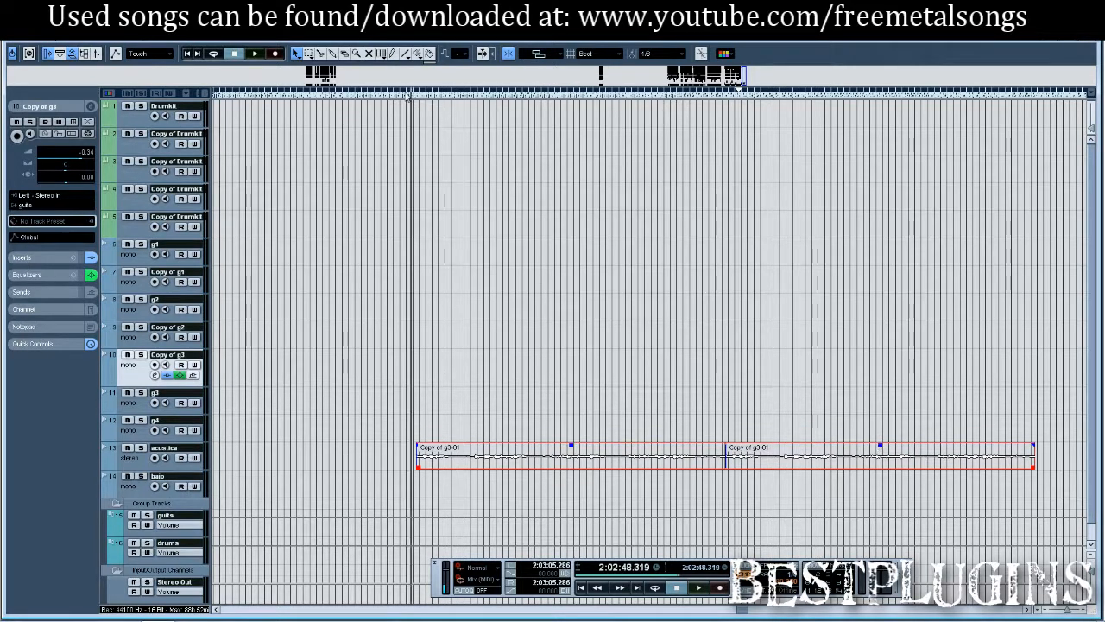
{"action": "key", "text": "space"}
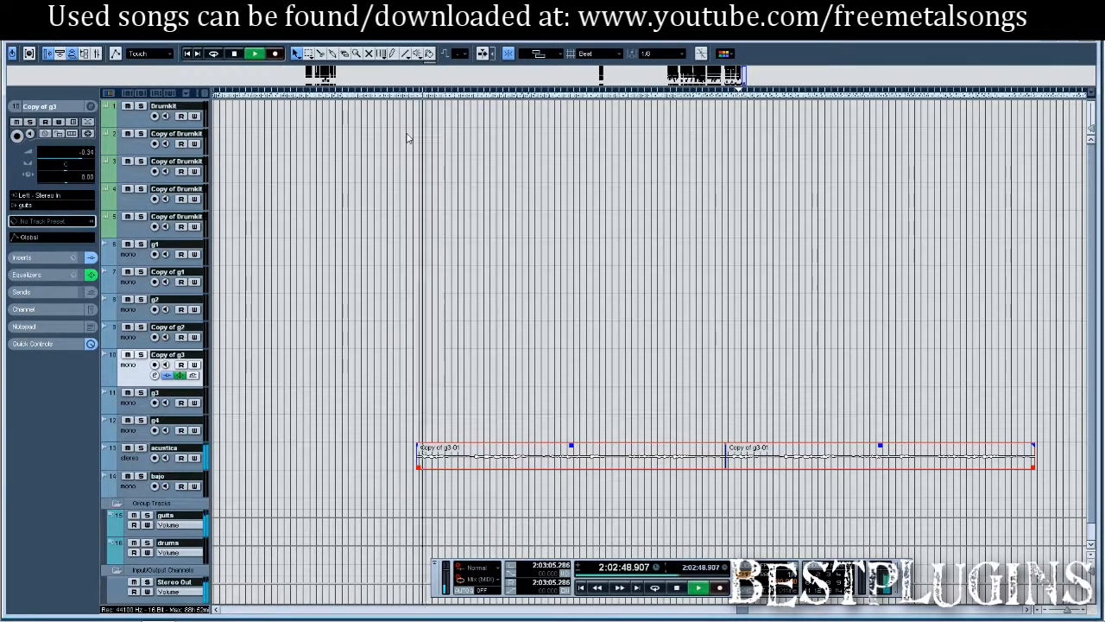
{"action": "key", "text": "space"}
{"action": "left_click", "coordinate": [423, 462]}
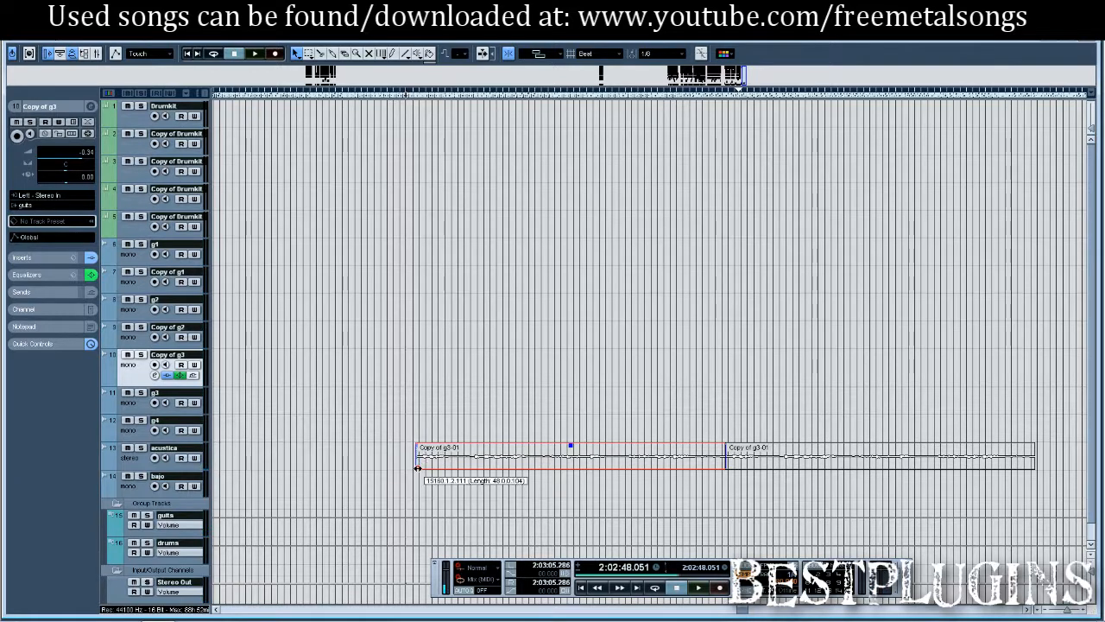
- Play through both adjoining Copy of g3-01 events to check the loop transition
{"action": "key", "text": "space"}
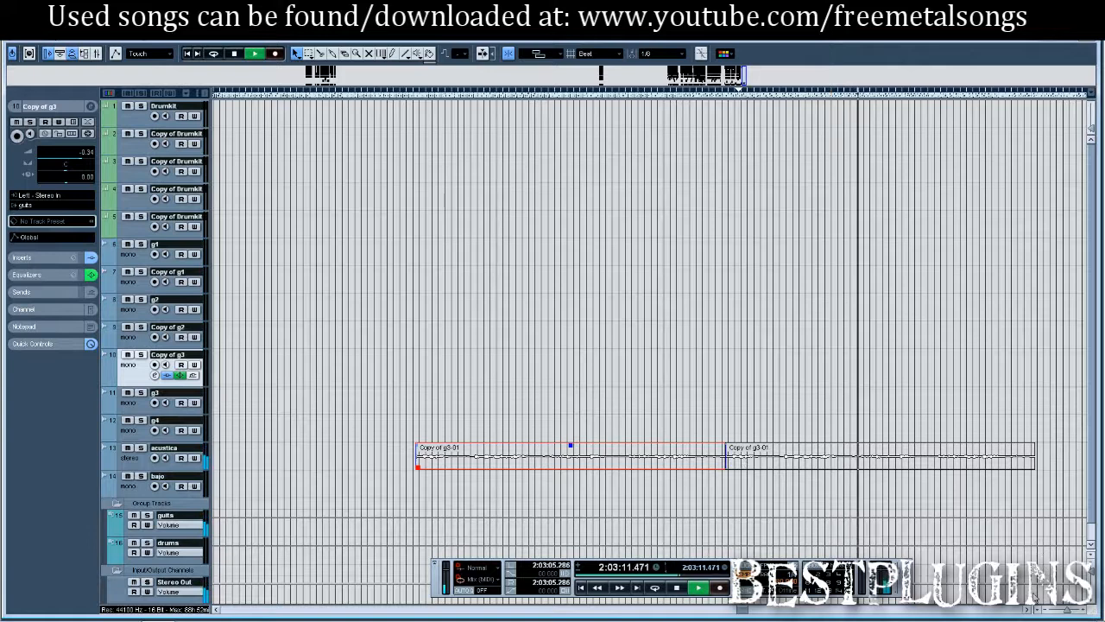
{"action": "scroll", "coordinate": [812, 475], "scroll_direction": "right", "scroll_amount": 1}
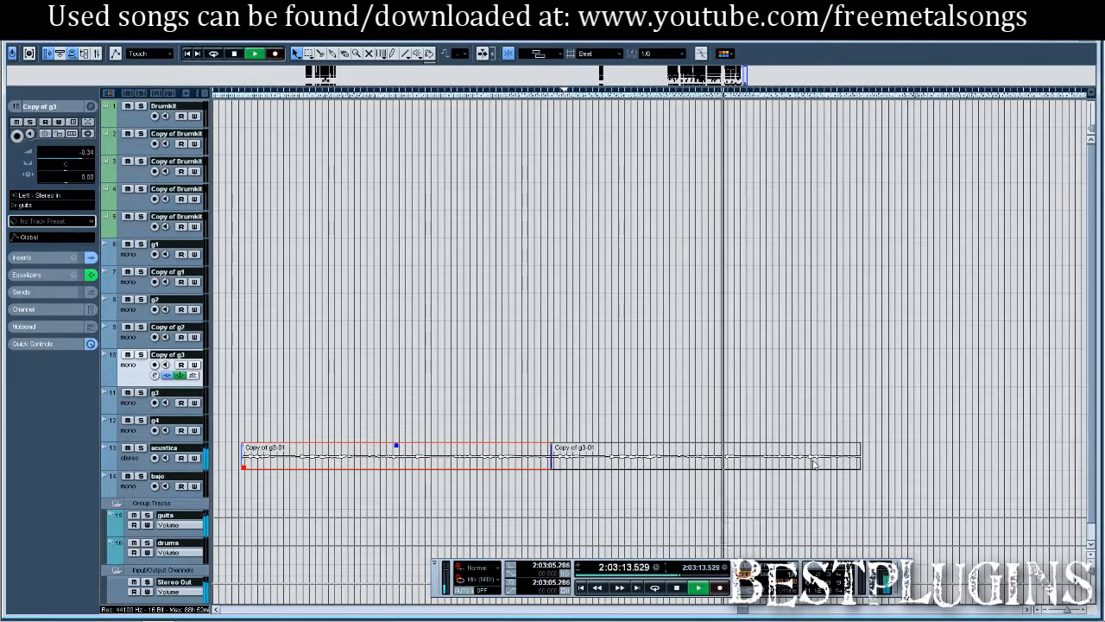